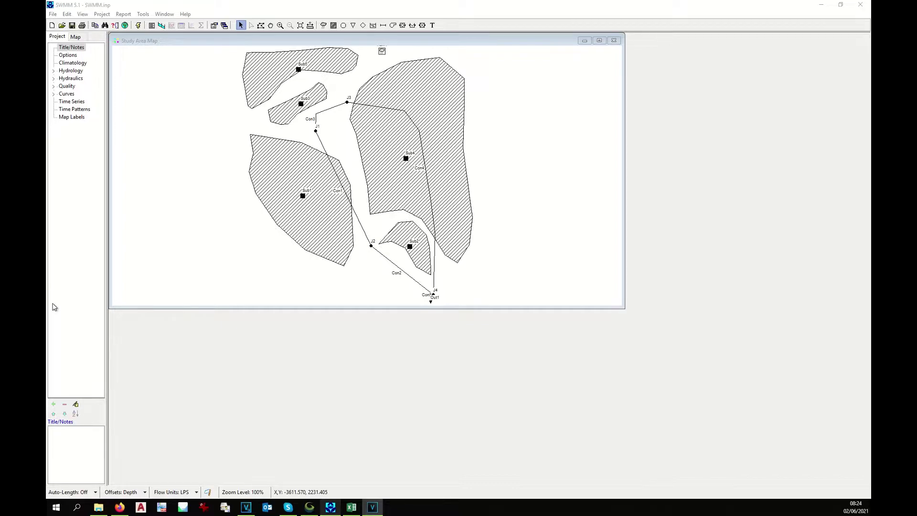
Step: Switch to Global Mapper and query the feature information of subcatchment SUB1
left_click(311, 510)
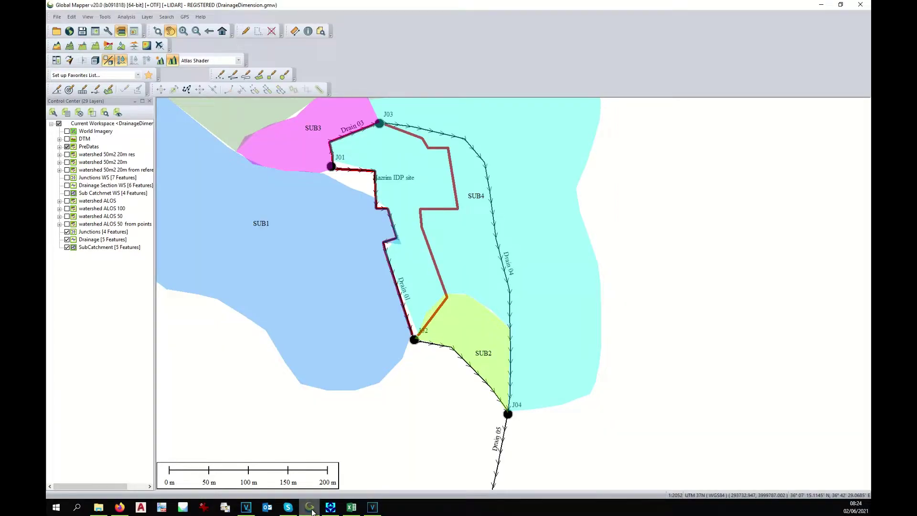
scroll(461, 374, "down", 1)
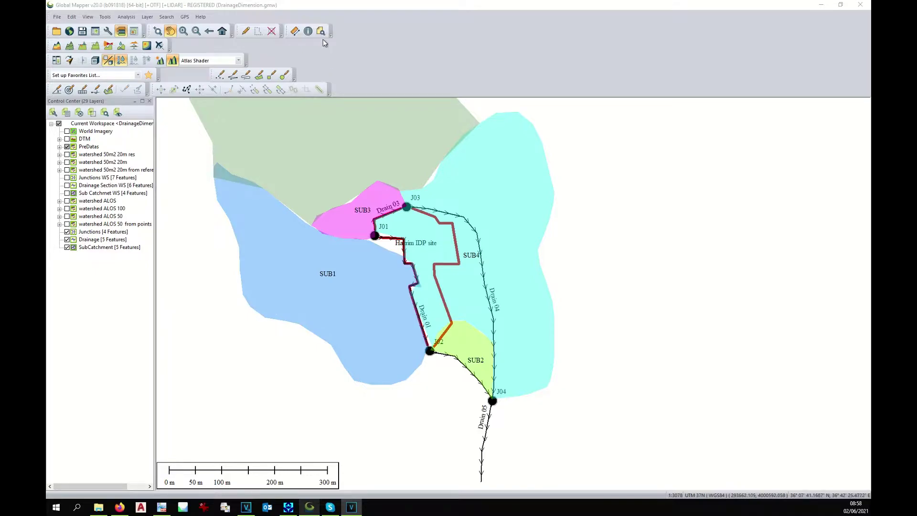
left_click(308, 31)
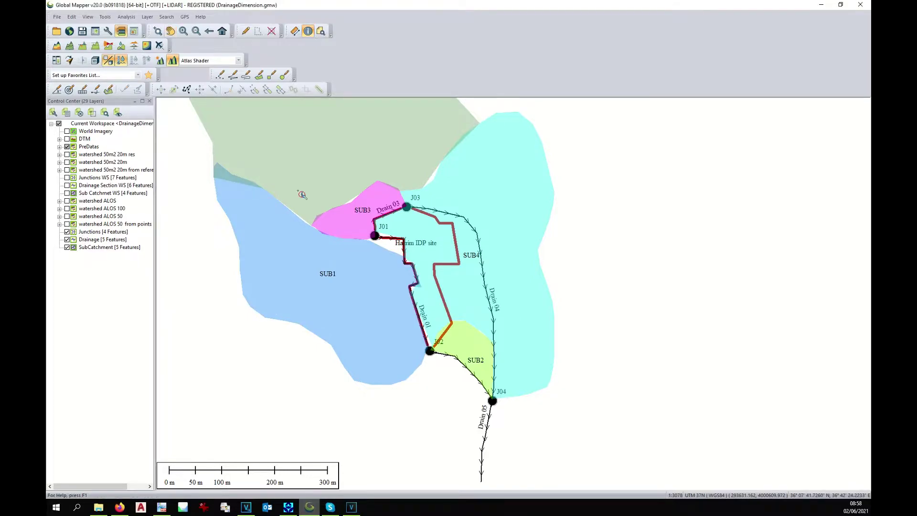
left_click(332, 281)
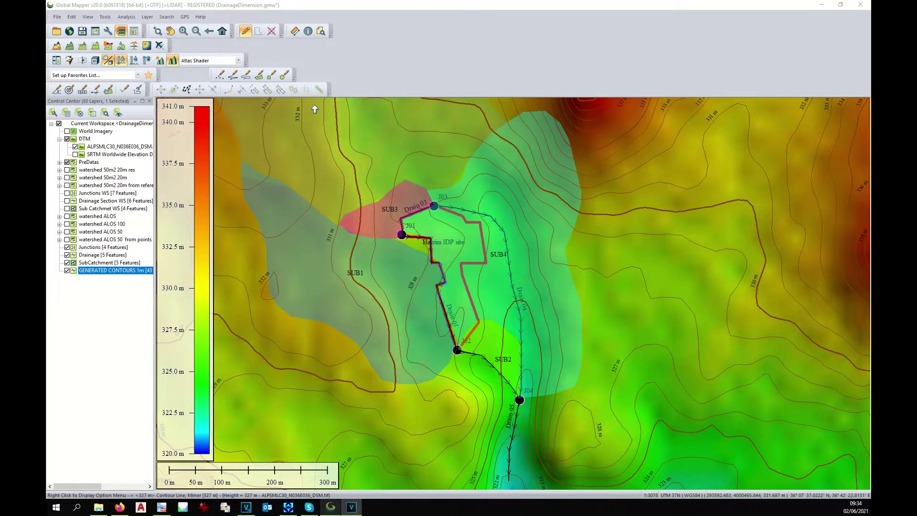
Step: Draw a flow-path line about 541 m long through SUB1 from its northwest corner to junction J02
left_click(232, 75)
left_click(240, 168)
left_click(318, 244)
left_click(352, 260)
left_click(363, 265)
left_click(406, 292)
left_click(435, 321)
left_click(457, 351)
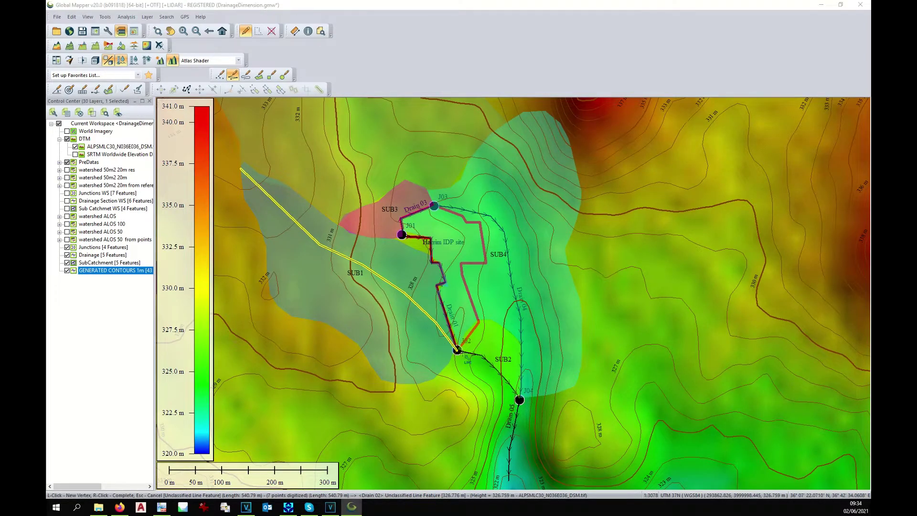
right_click(457, 350)
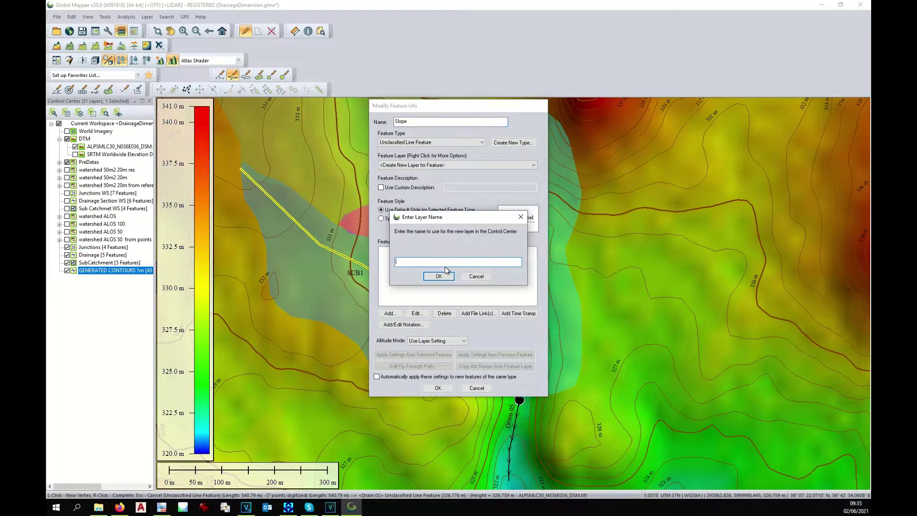
Step: Name the line Slope and store it in a new layer called Average Slope, accepting the UTM zone 37 projection
type("Ava")
type("erage Slope")
left_click(439, 276)
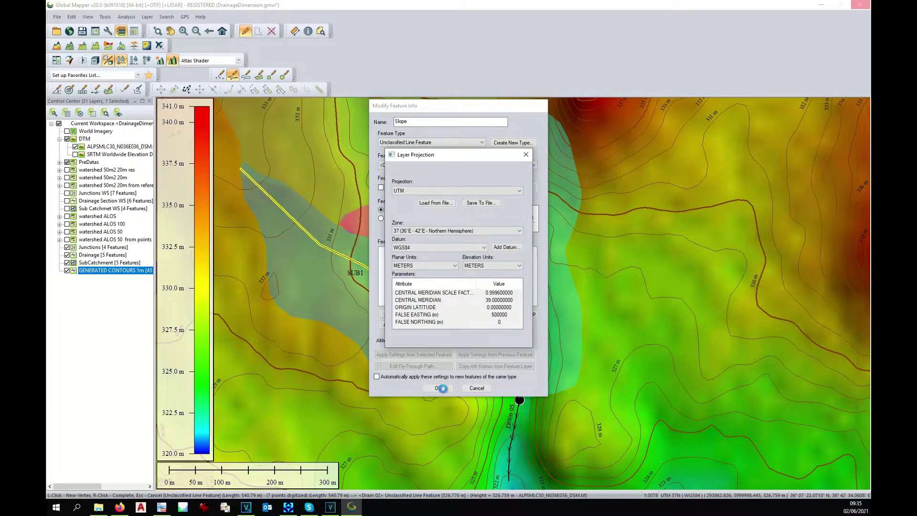
Step: Draw a second flow-path line about 352 m long from SUB1's western edge east to Drain 01, naming it 2
left_click(271, 290)
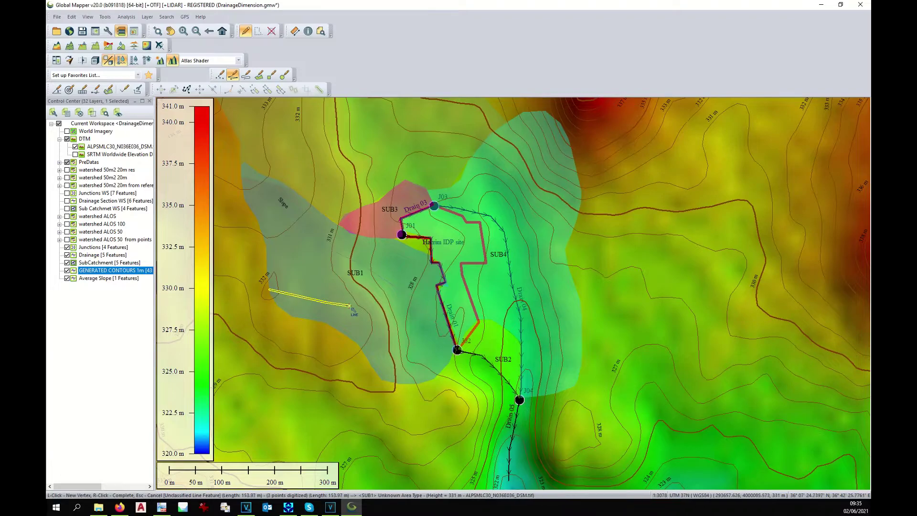
left_click(328, 302)
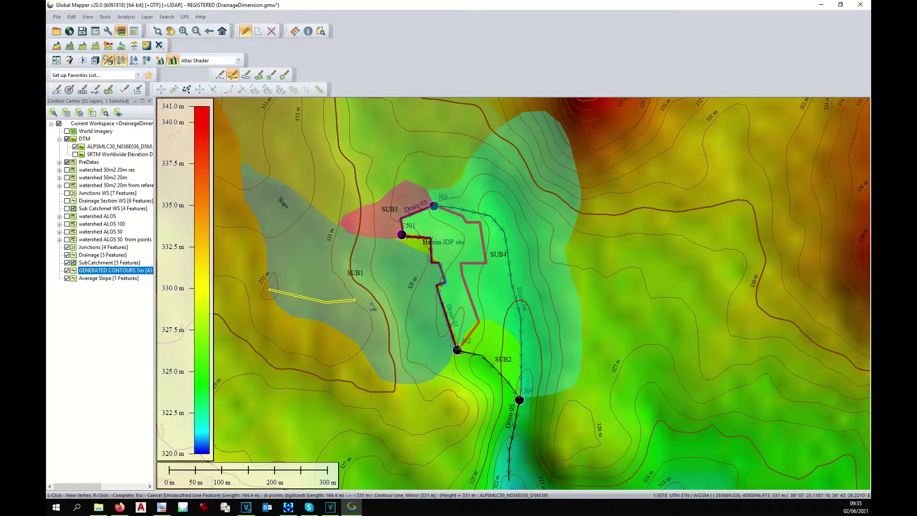
left_click(386, 296)
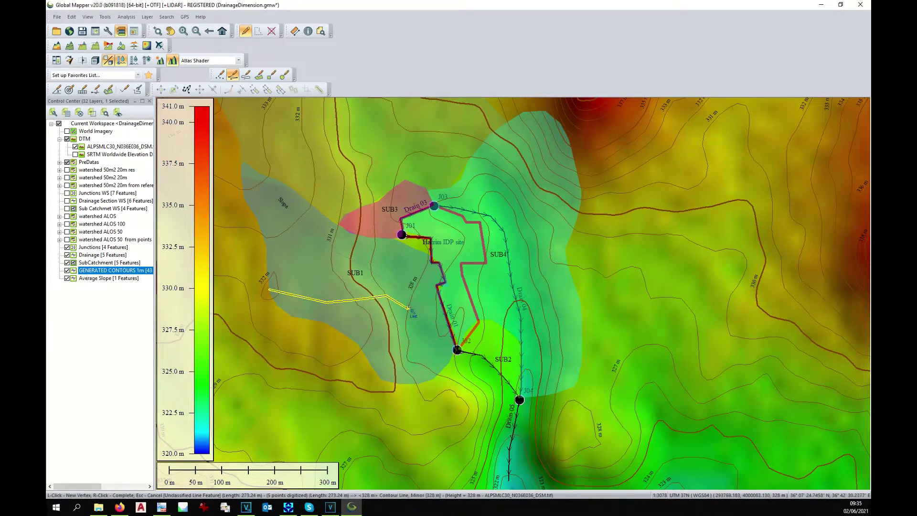
left_click(433, 322)
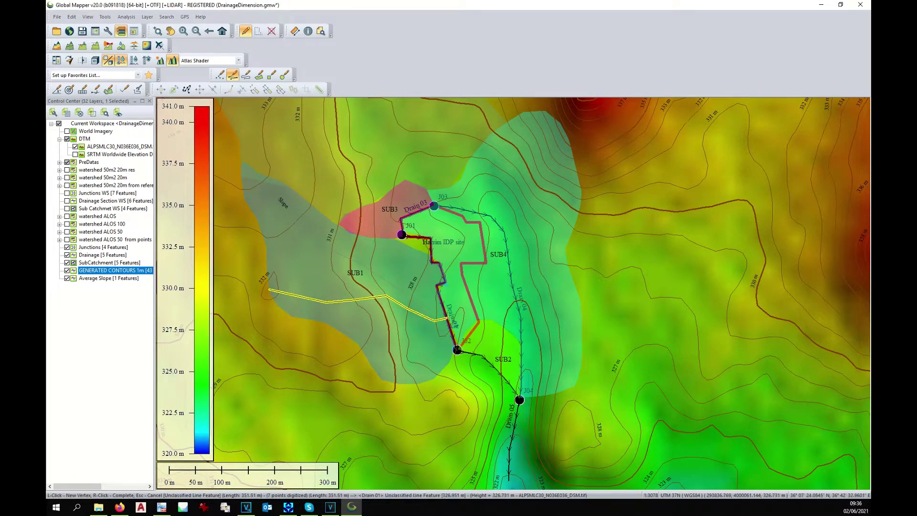
right_click(449, 318)
key("Return")
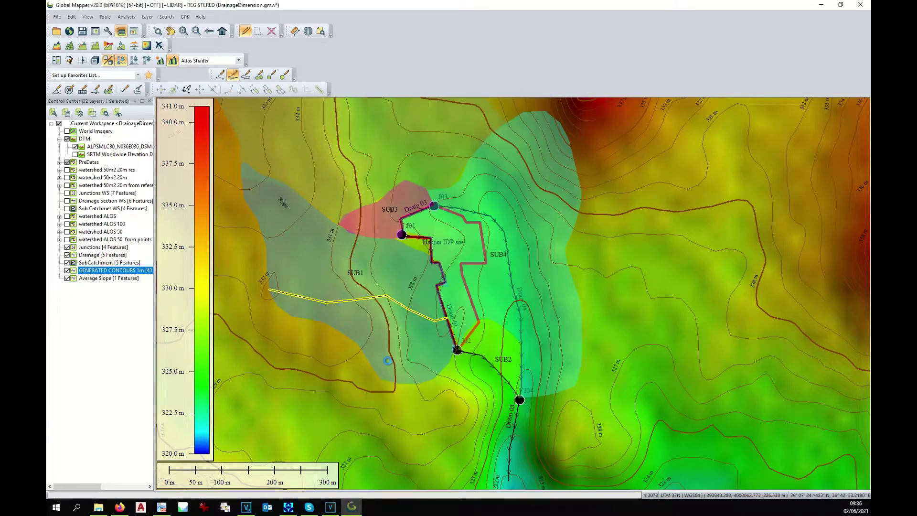
Step: Draw a third flow-path line about 159 m long from SUB1's southern part northeast to Drain 01, naming it 3
left_click(371, 366)
left_click(425, 346)
left_click(435, 340)
left_click(448, 332)
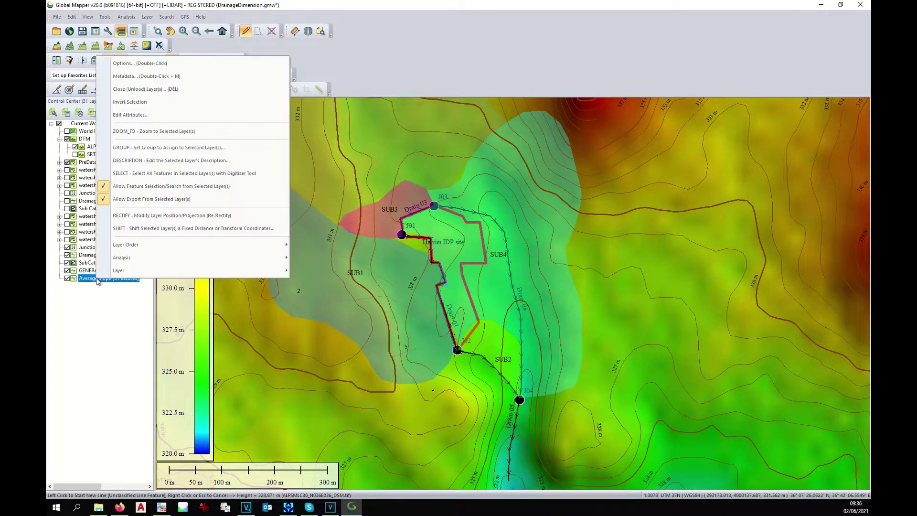
Step: Select all features in the Average Slope layer and generate path profiles along the three lines
left_click(145, 173)
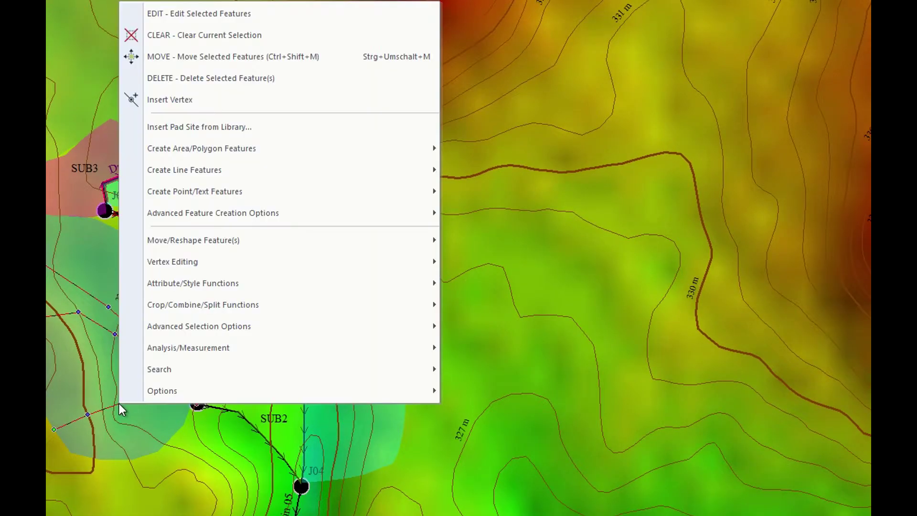
mouse_move(151, 346)
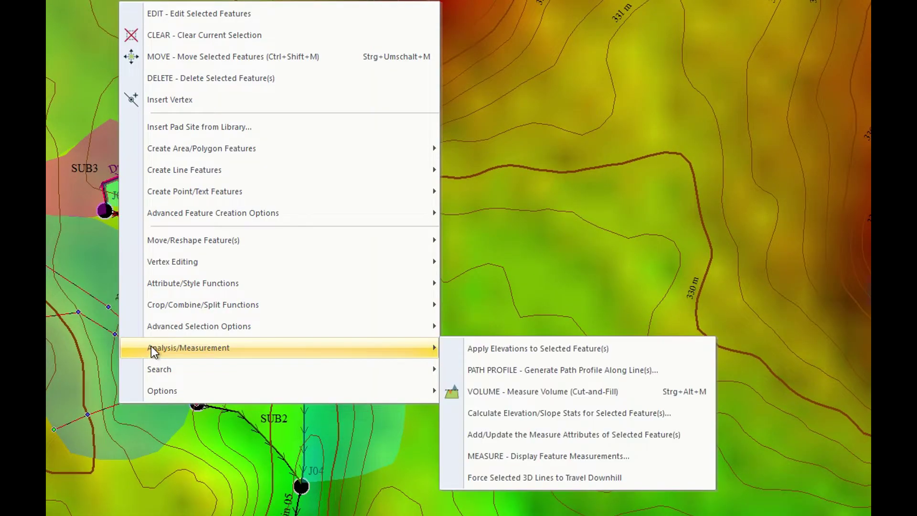
left_click(516, 372)
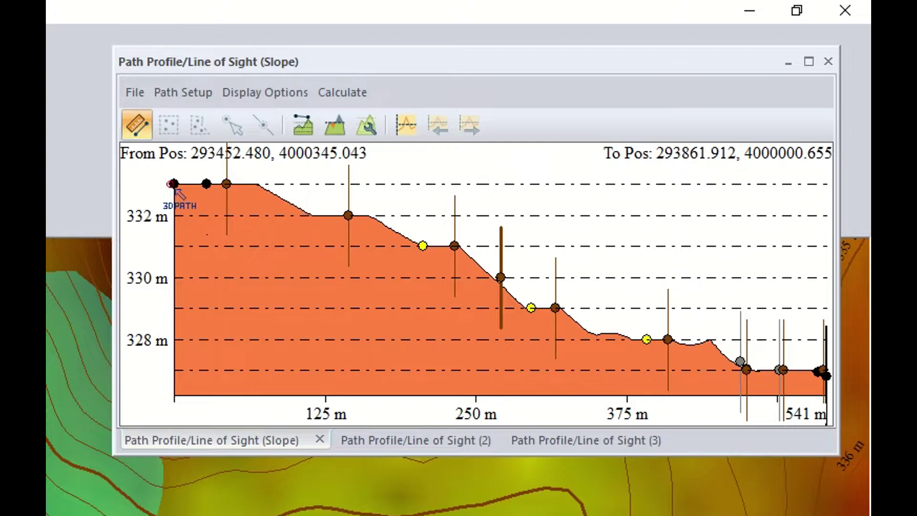
Step: Measure the slope from start to end on each of the three path profiles
mouse_move(175, 186)
left_mouse_down()
mouse_move(727, 308)
mouse_move(834, 385)
left_mouse_up()
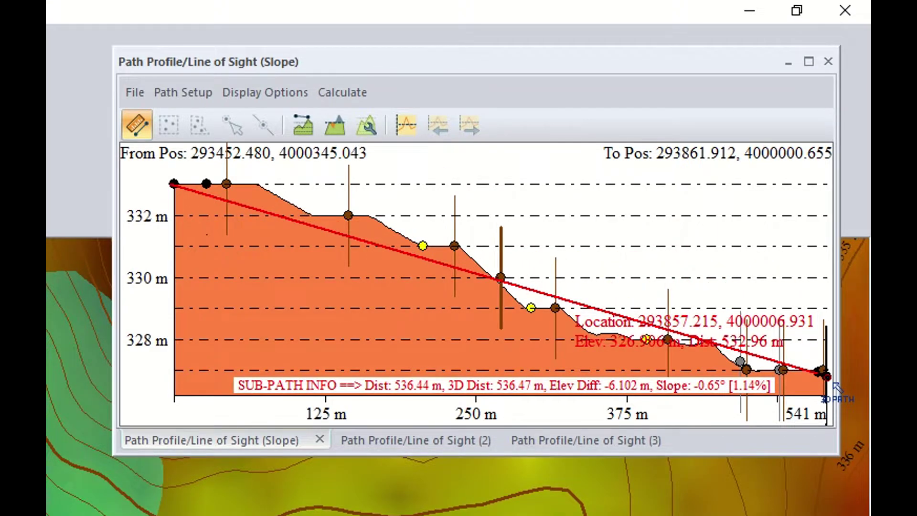
left_click(397, 436)
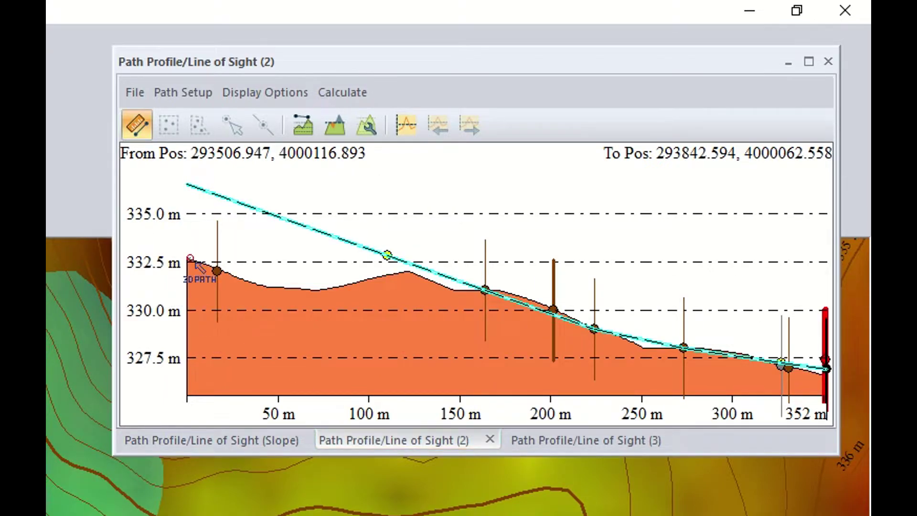
left_click_drag(192, 262, 832, 380)
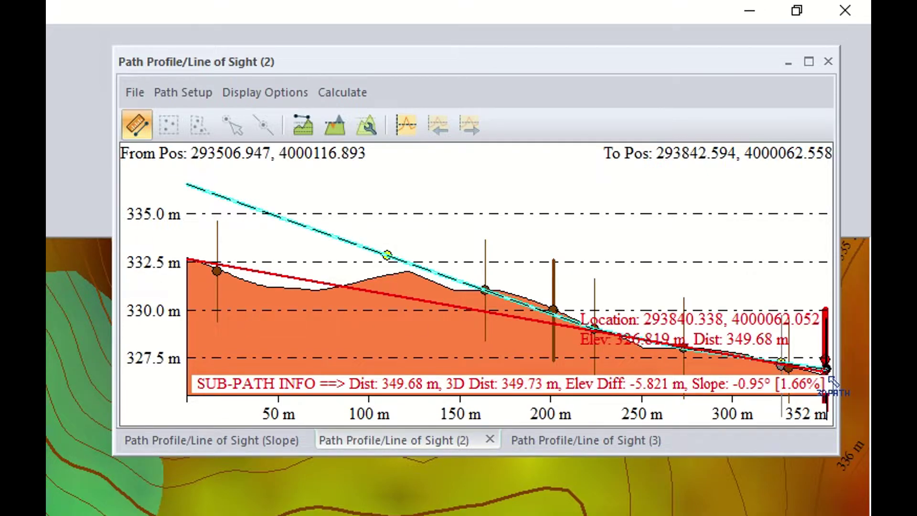
left_click(579, 442)
left_click(137, 125)
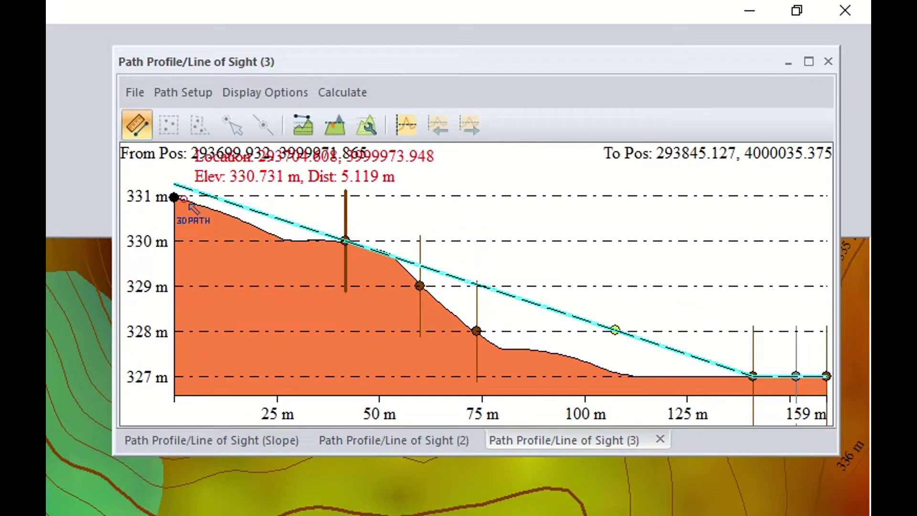
left_click_drag(174, 197, 356, 286)
left_click_drag(458, 331, 829, 378)
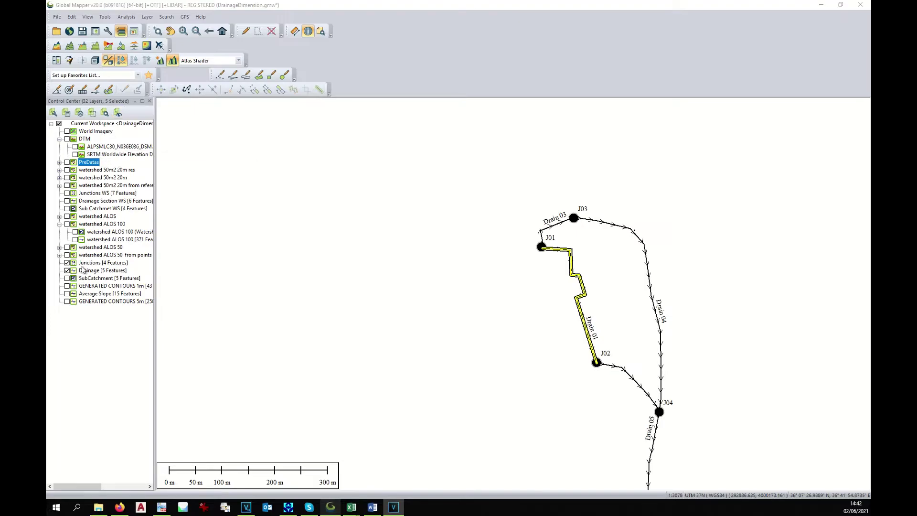
Step: Query the feature information of Drain 01 and of junction J01 to read their attributes
left_click(311, 32)
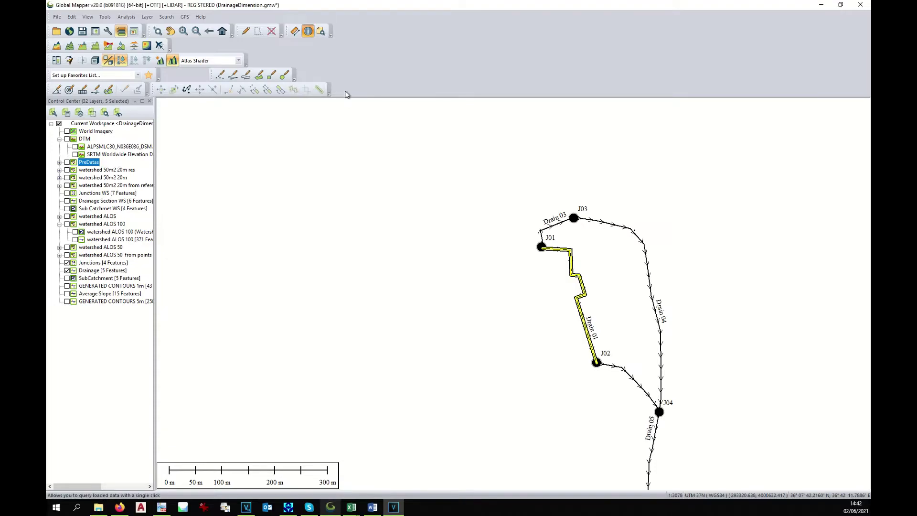
left_click(586, 300)
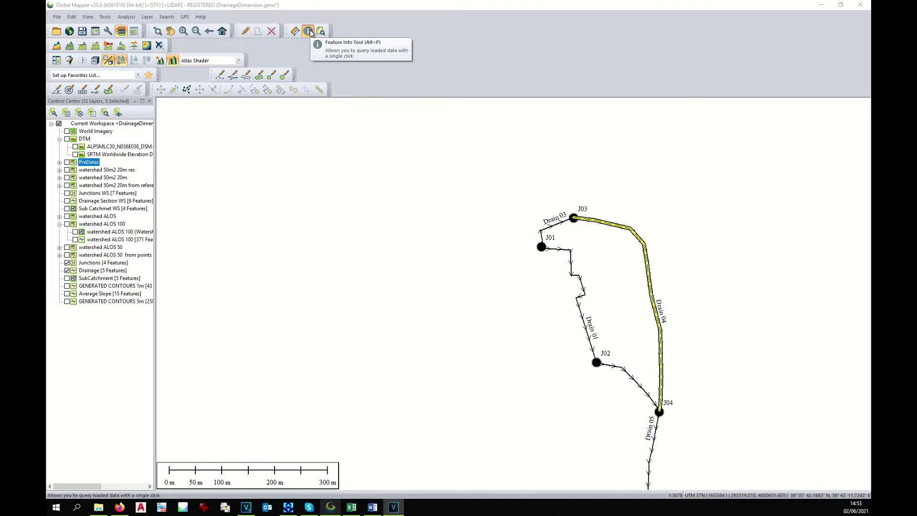
left_click(544, 242)
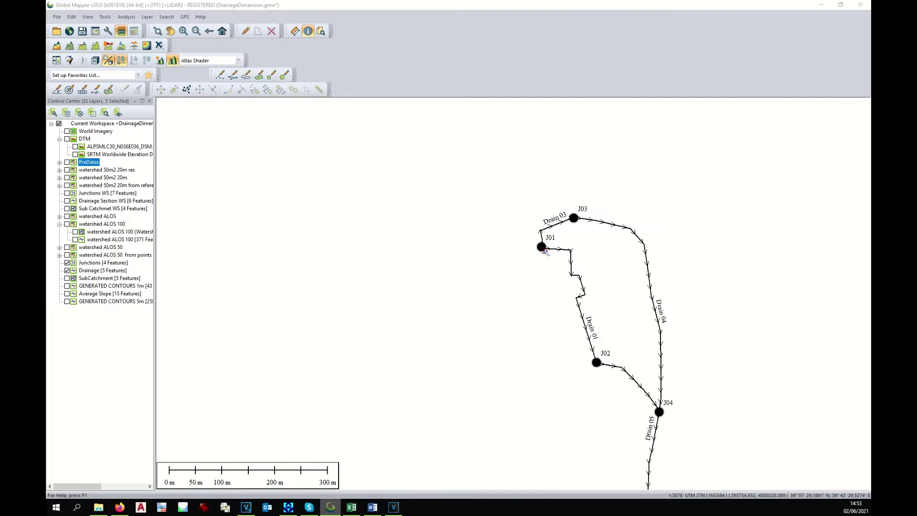
left_click(543, 249)
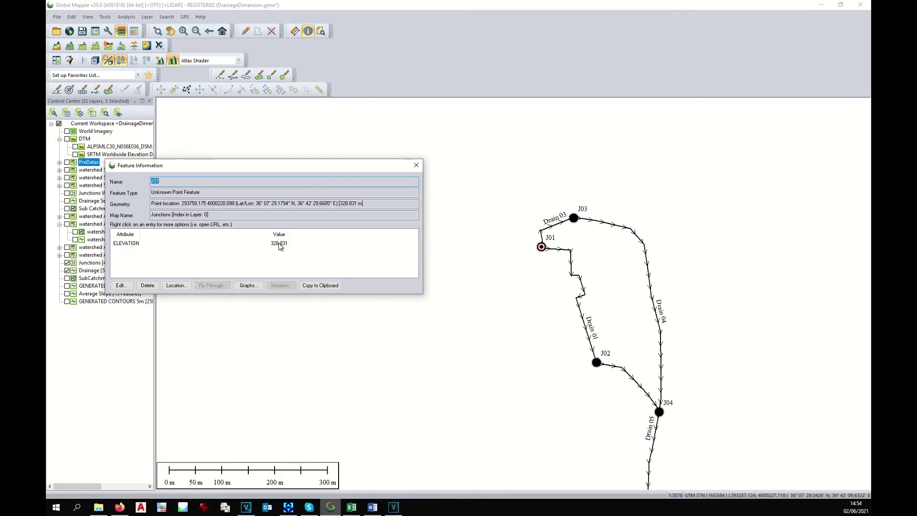
left_click(420, 165)
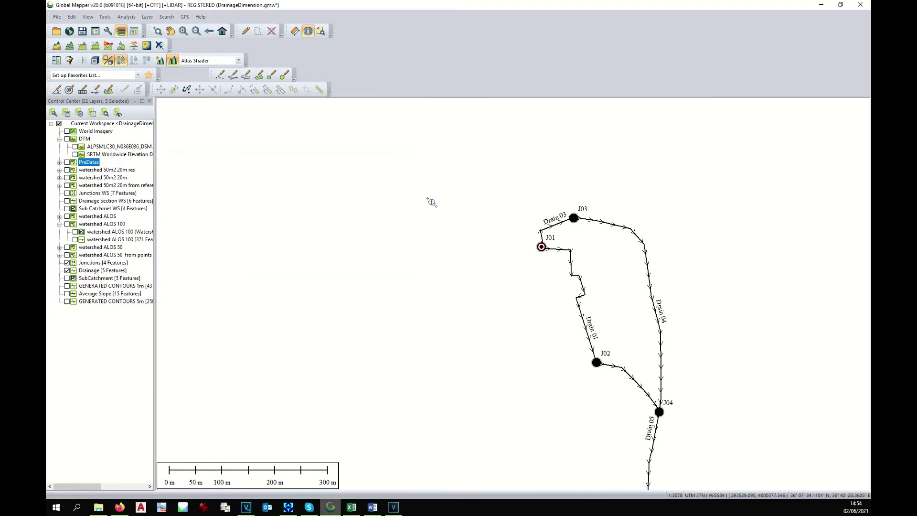